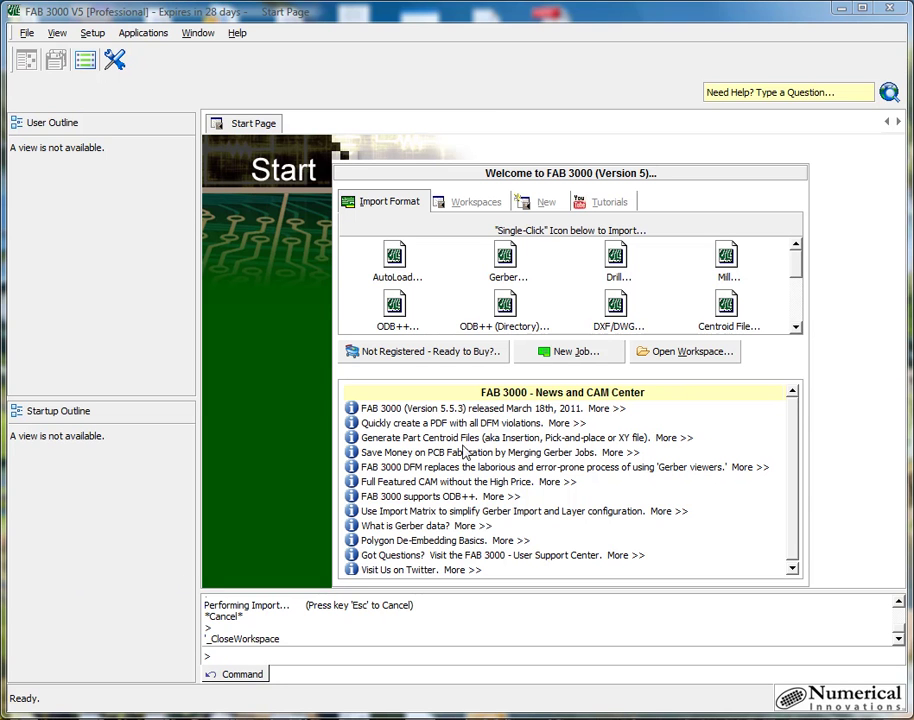
Start a new job with AutoLoad from the Start Page's Import Format tab
left_click(396, 258)
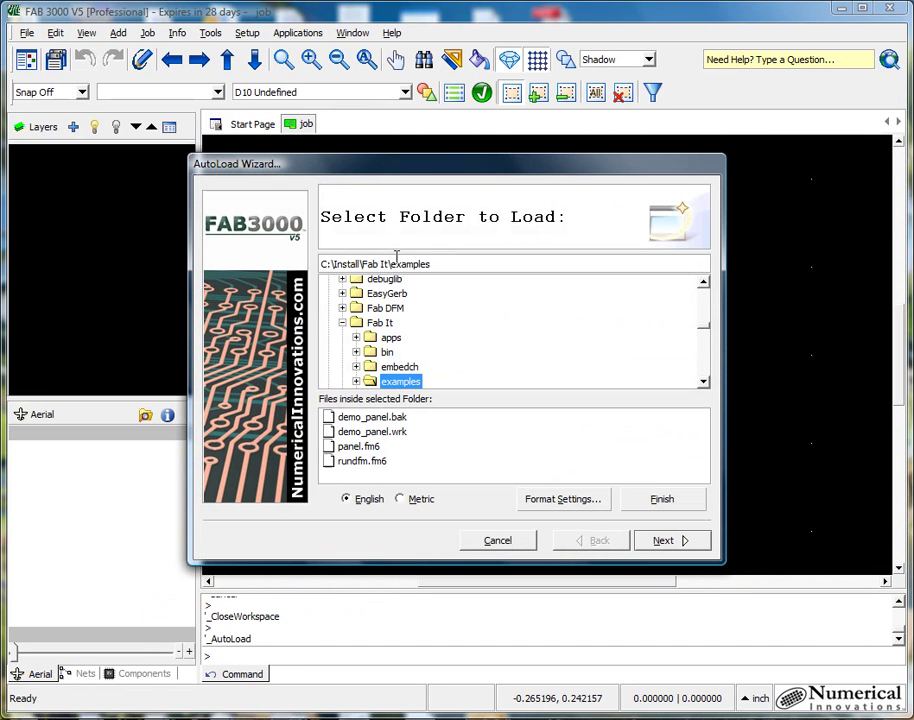
Auto-load the nine Gerber and drill files from examples\274X, importing 22933 objects
left_click(356, 381)
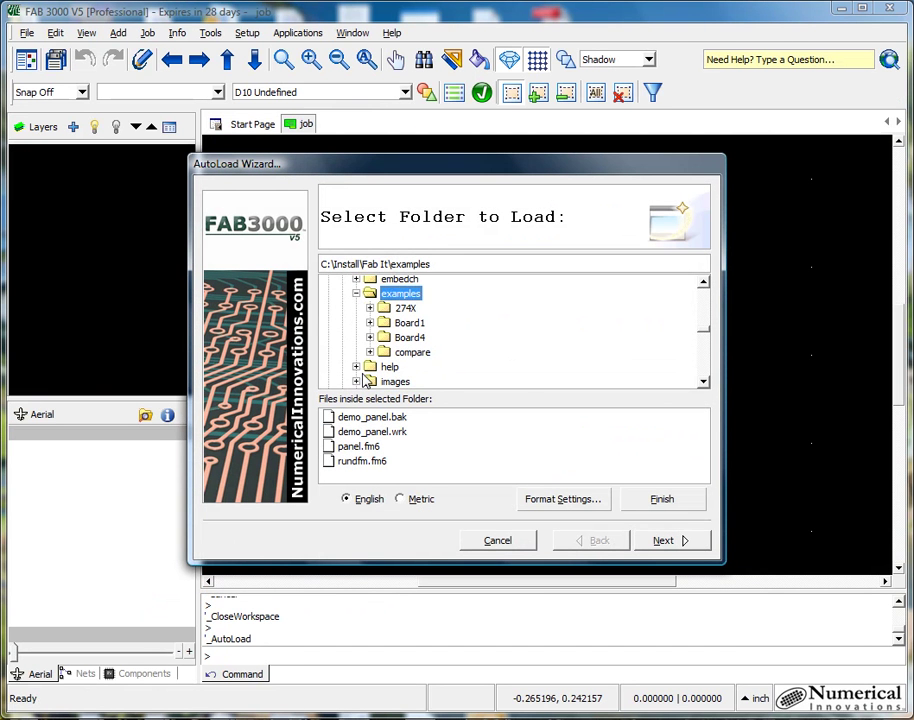
left_click(405, 308)
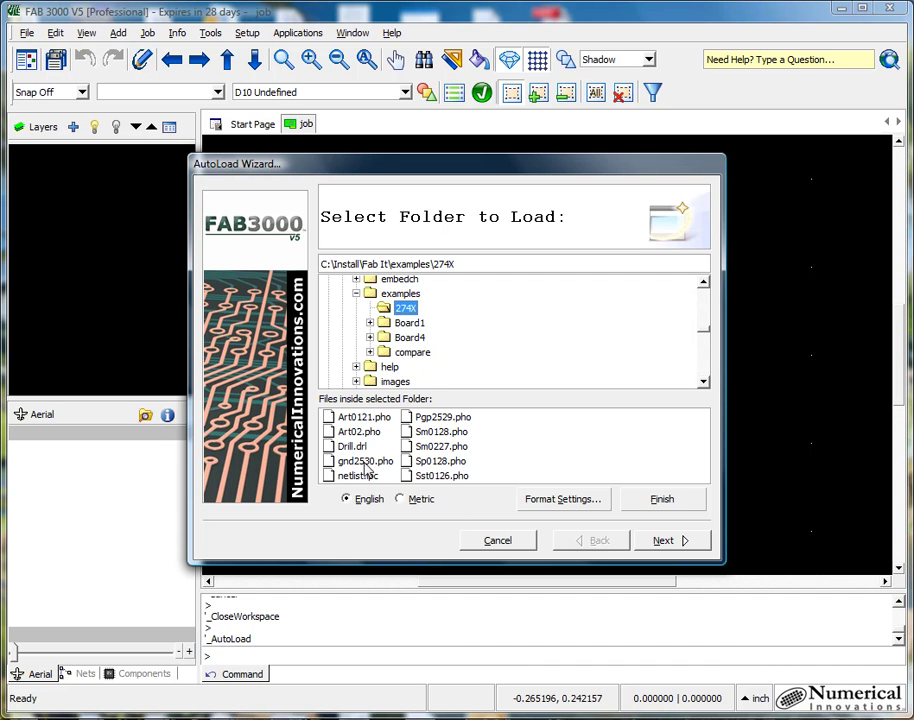
left_click(694, 541)
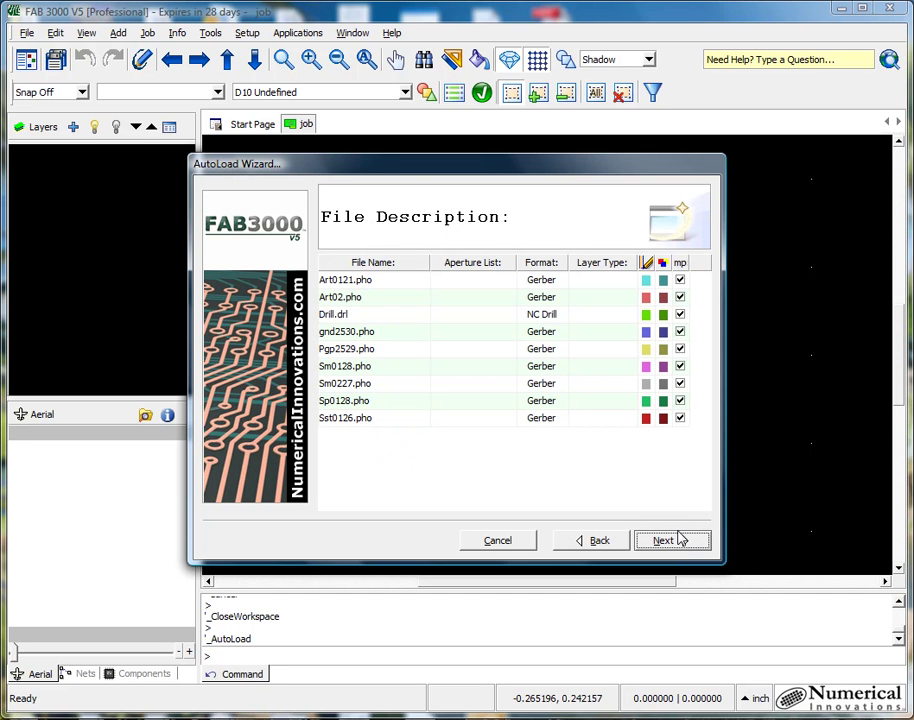
left_click(622, 285)
left_click(630, 284)
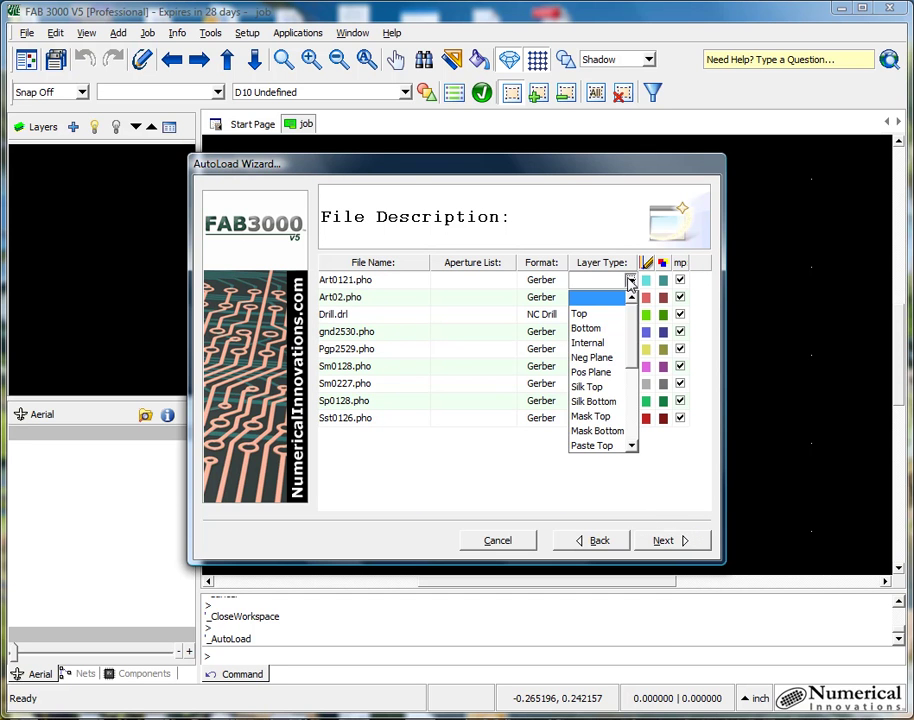
left_click(630, 285)
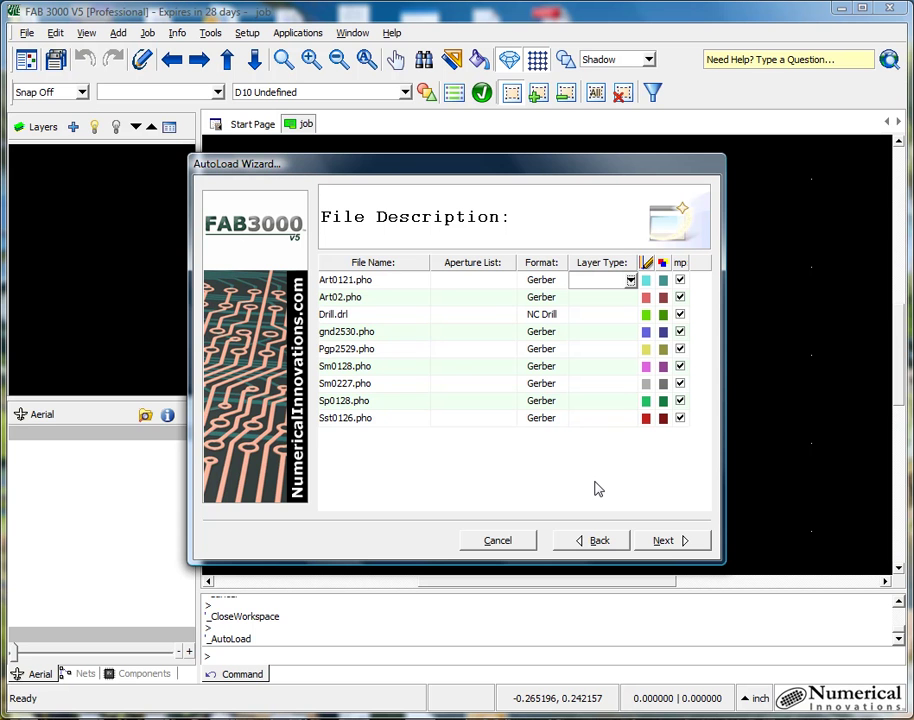
left_click(665, 541)
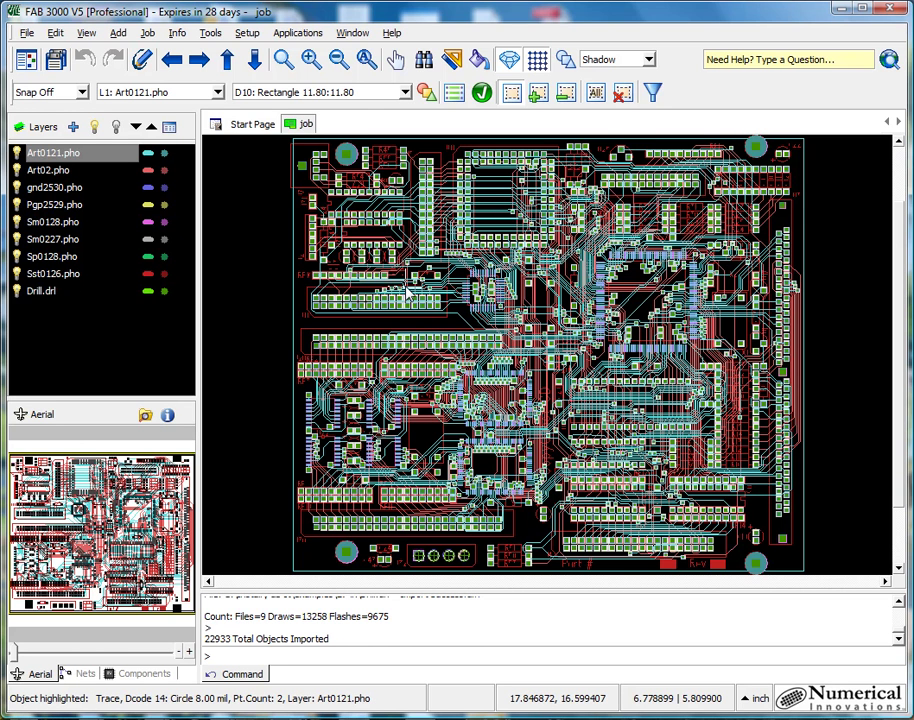
left_click(169, 127)
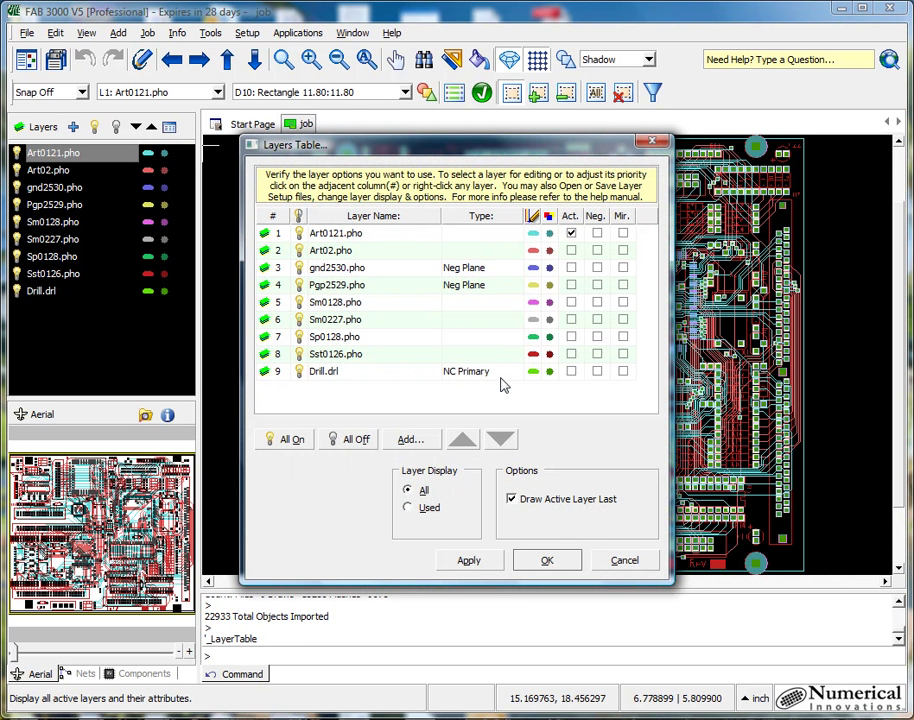
Set Art0121.pho to Top, Art02.pho to Bottom and Sm0128.pho to Mask Top
left_click(507, 233)
left_click(514, 236)
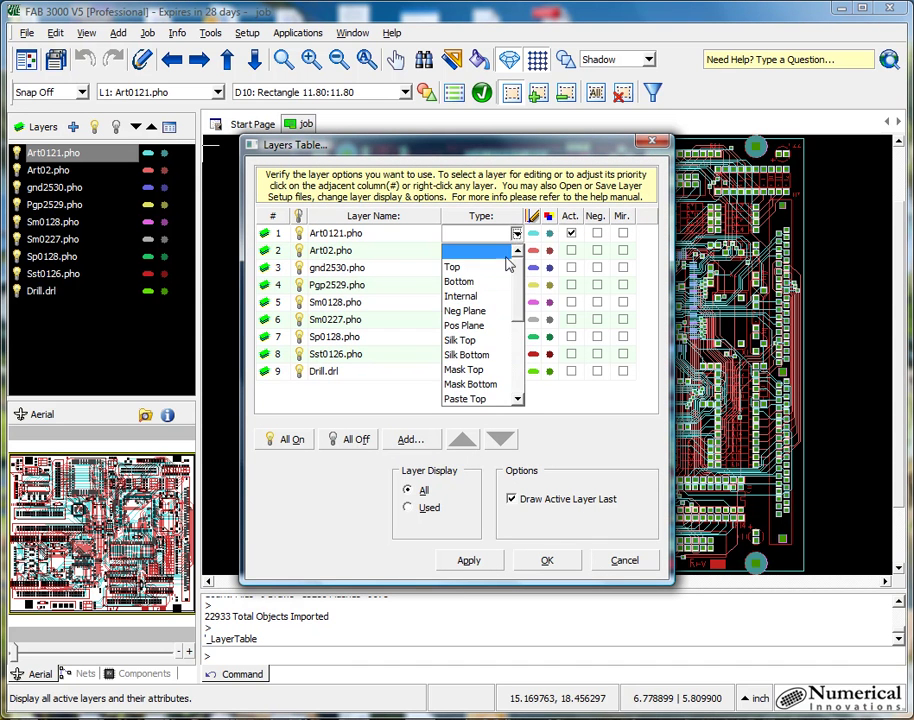
left_click(491, 261)
left_click(487, 251)
left_click(516, 251)
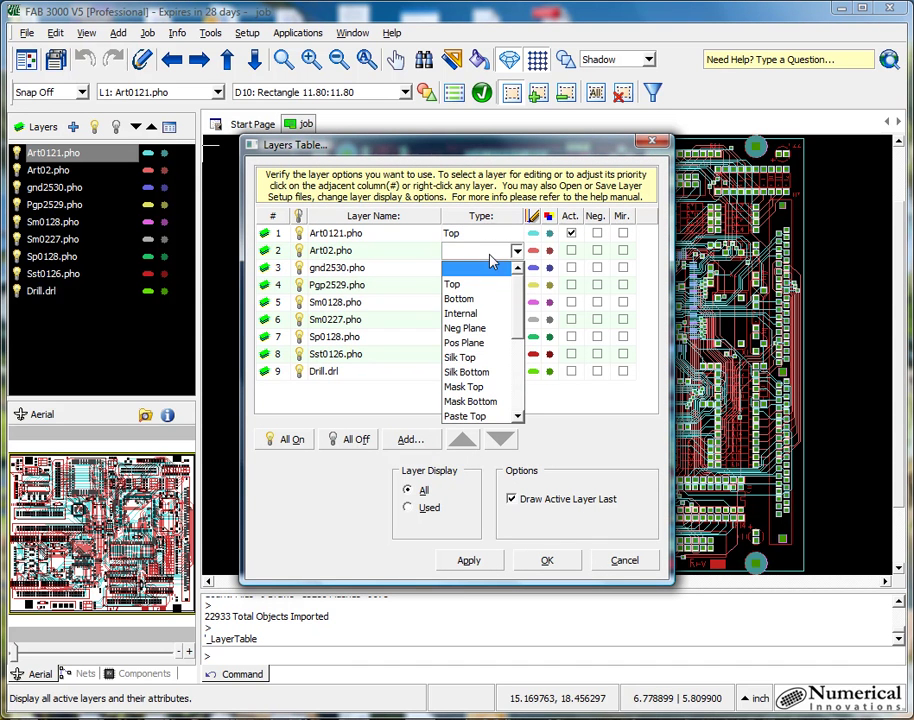
left_click(489, 300)
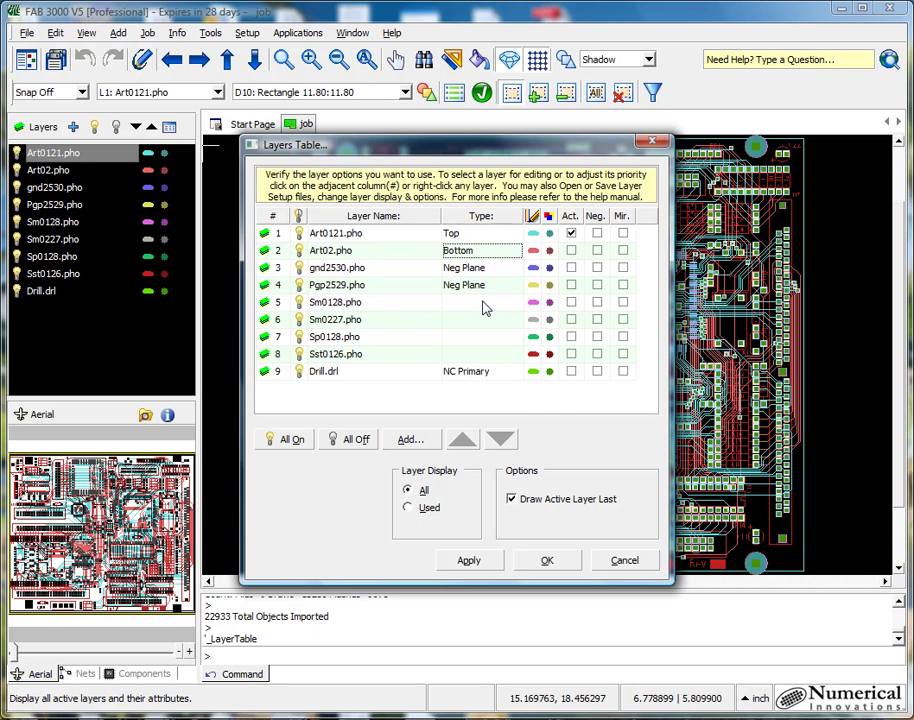
left_click(487, 303)
left_click(515, 302)
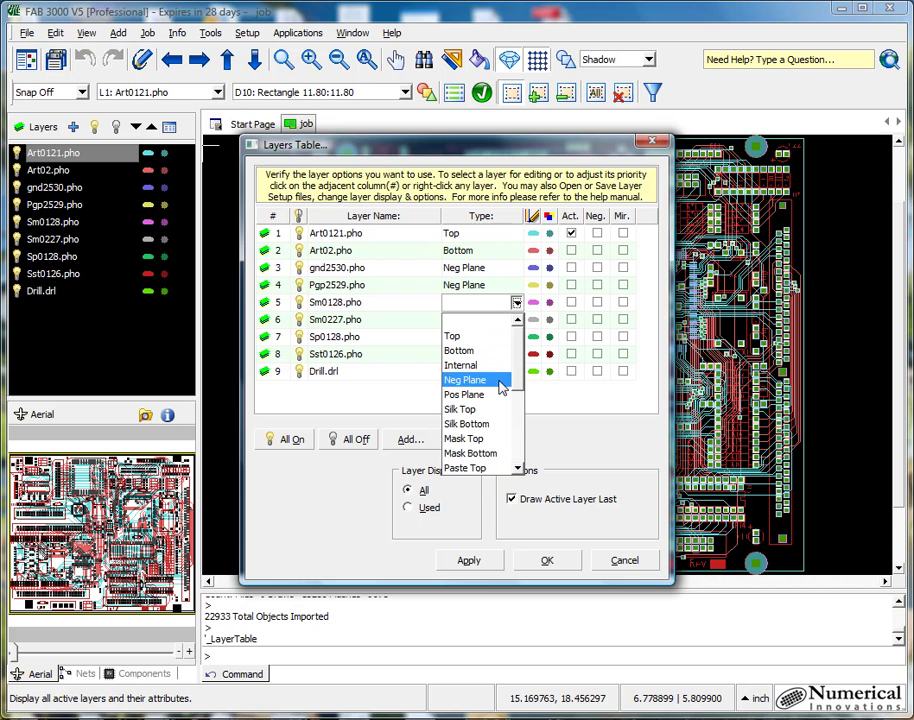
left_click(512, 438)
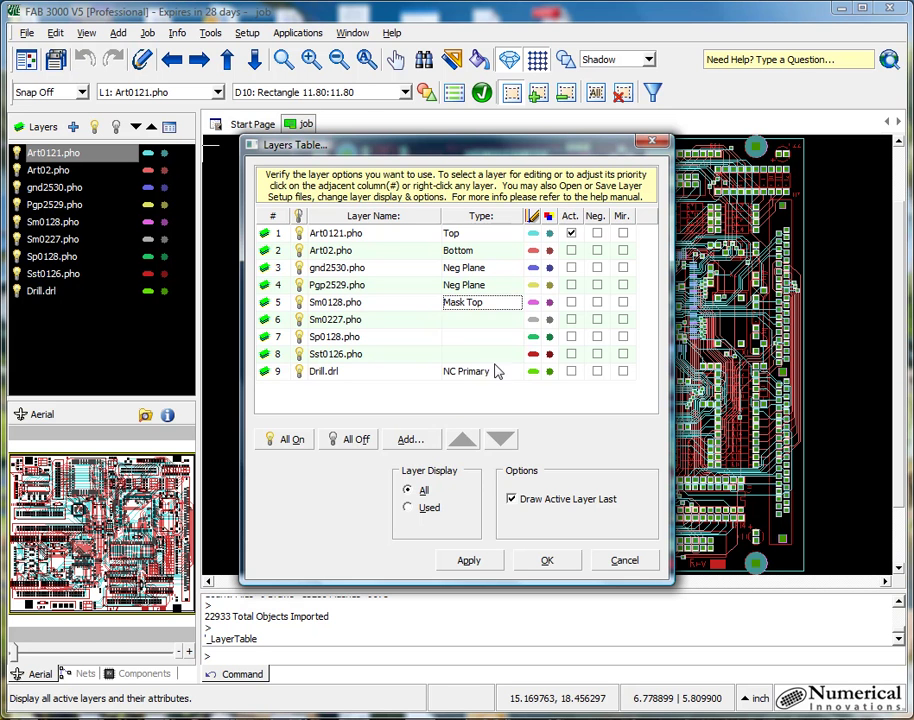
Set Sm0227.pho to Mask Bottom, Sp0128.pho to Paste Top, Sst0126.pho to Silk Top, and apply
left_click(523, 320)
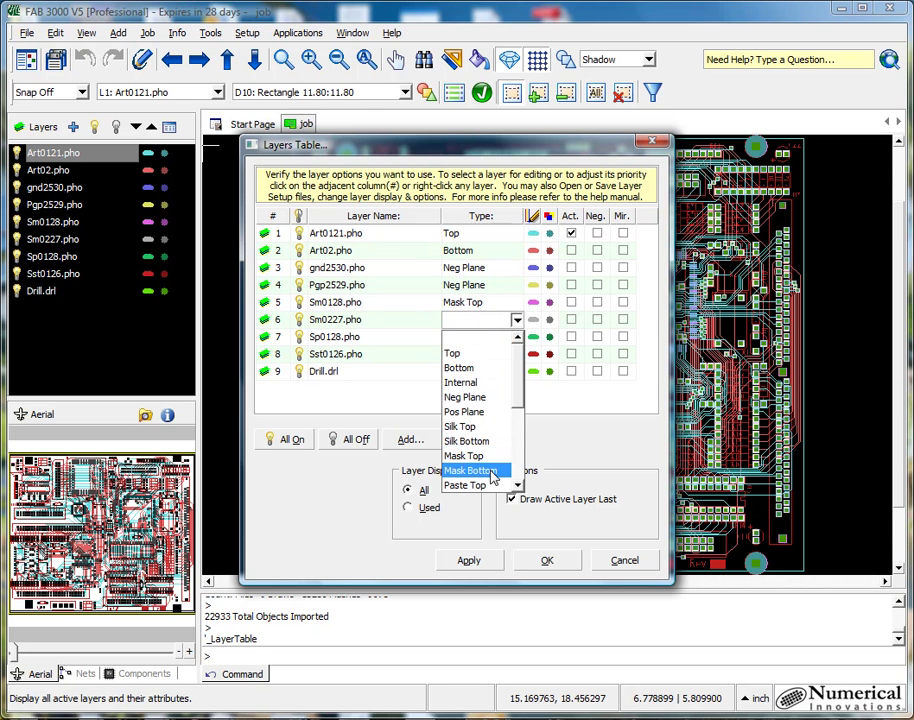
left_click(515, 468)
left_click(492, 340)
left_click(494, 338)
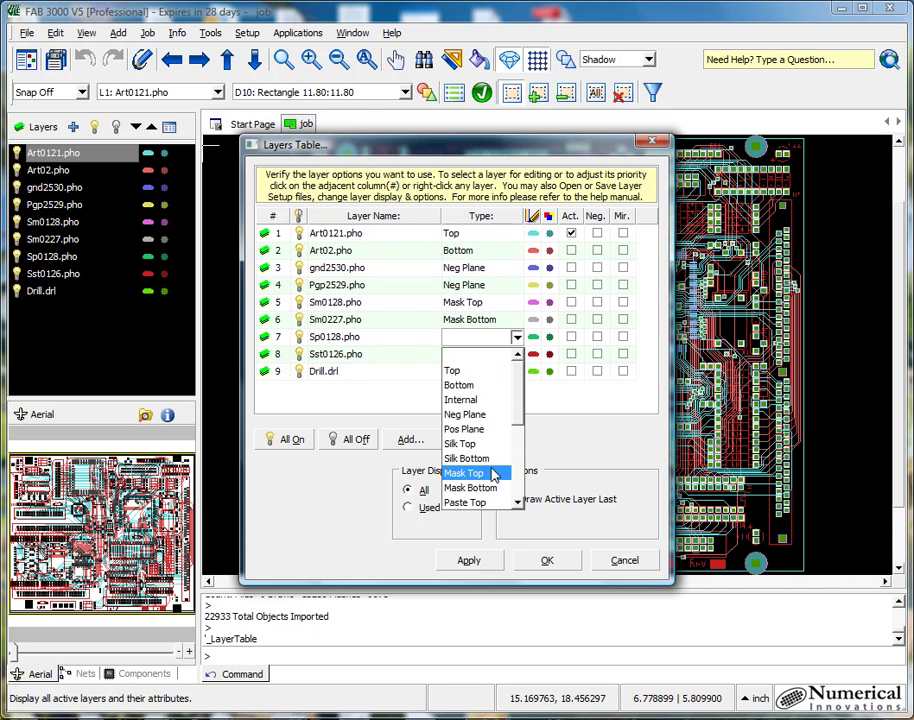
left_click(490, 503)
left_click(492, 356)
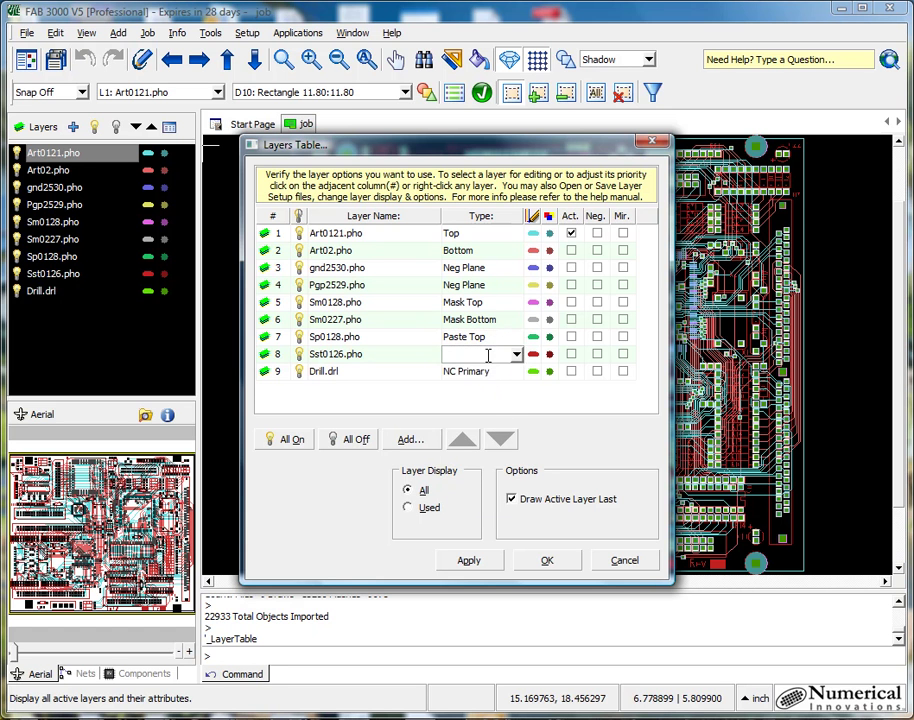
left_click(494, 355)
left_click(496, 462)
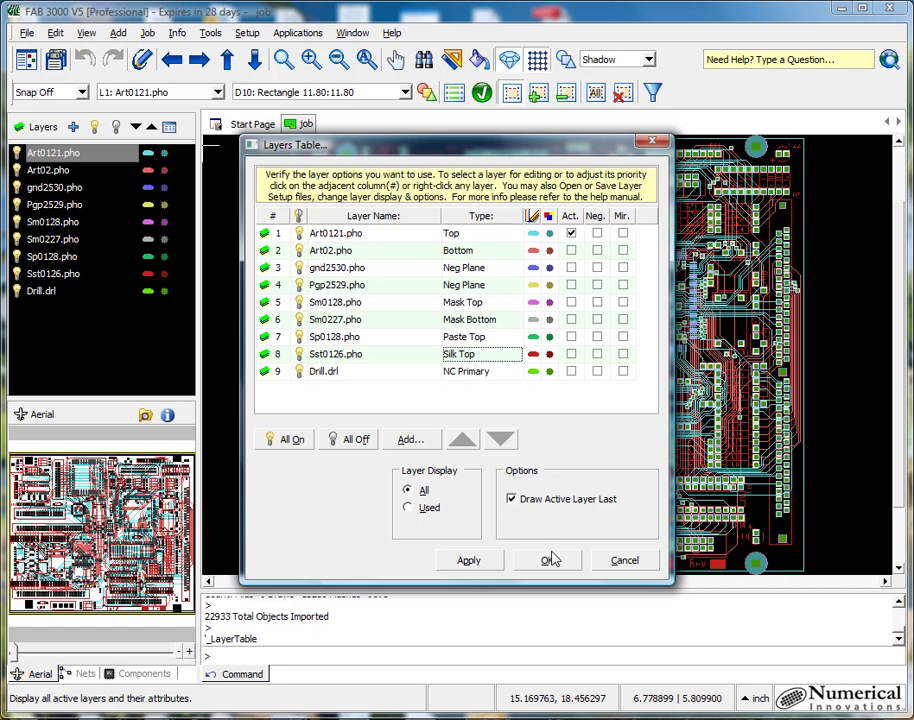
left_click(547, 560)
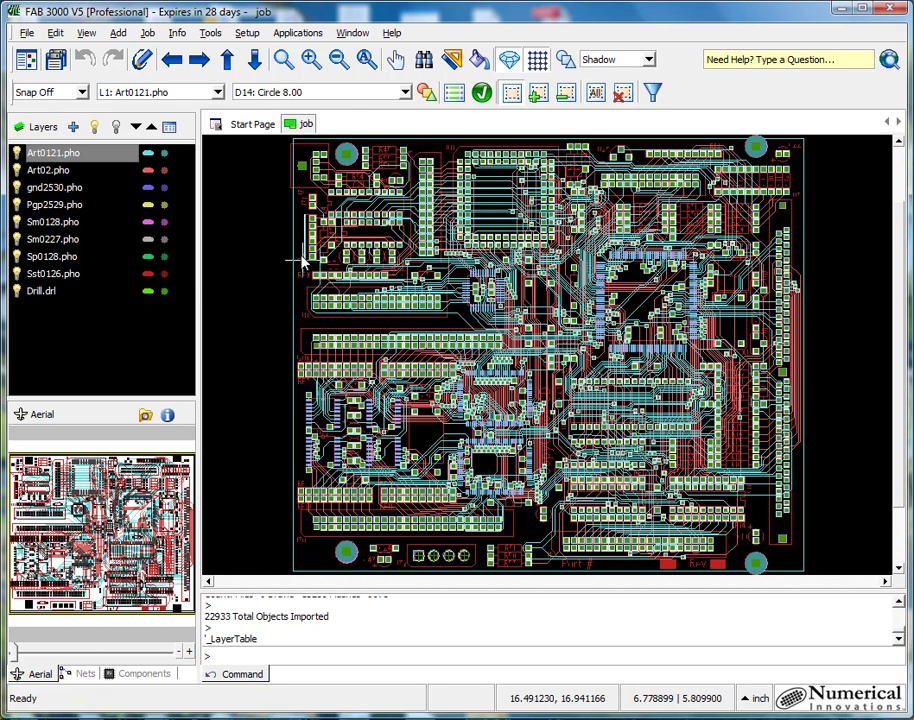
Run Tools > Nets > Netlist Extraction with default options, creating 402 CAM nets
left_click(216, 31)
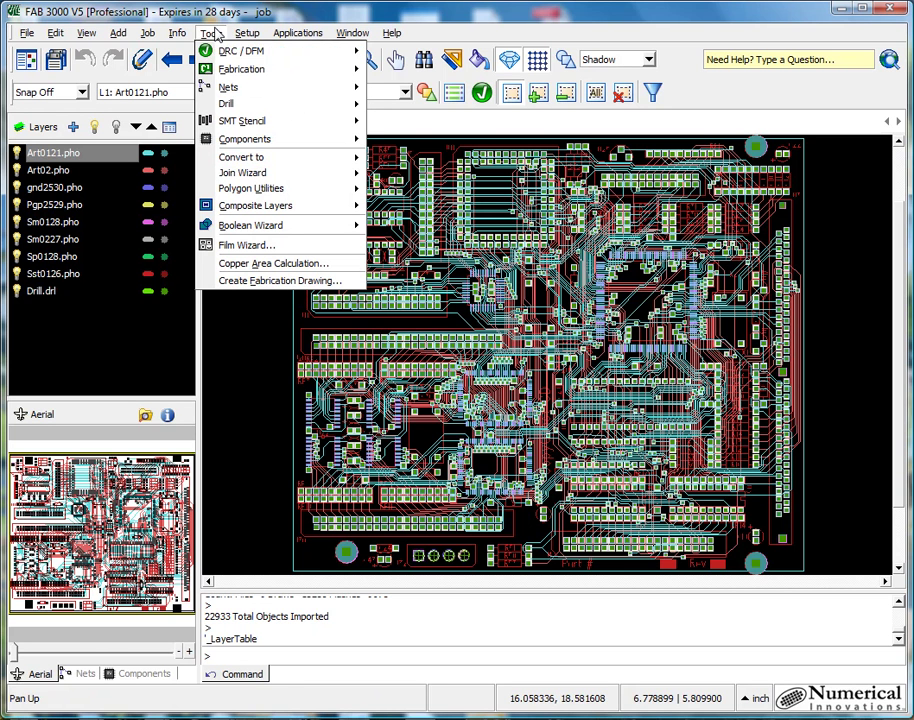
mouse_move(260, 91)
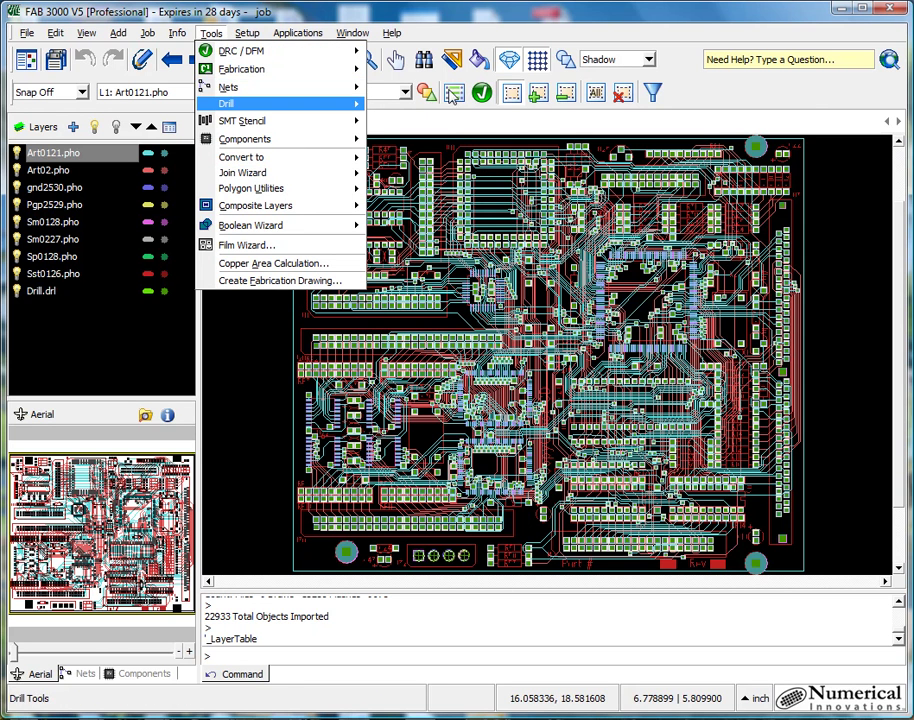
left_click(478, 93)
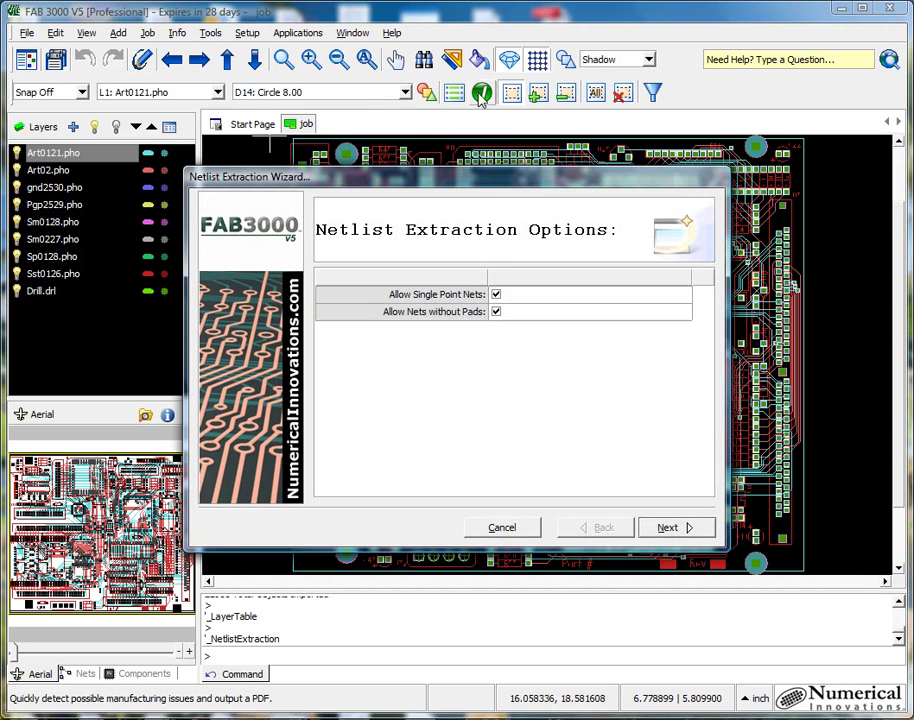
left_click(679, 529)
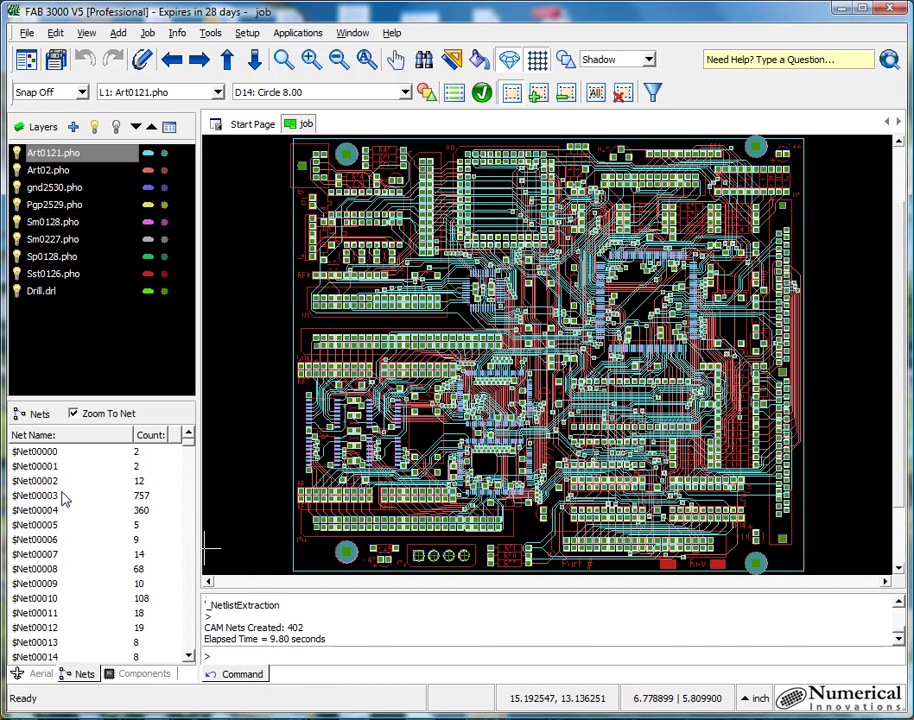
left_click(57, 541)
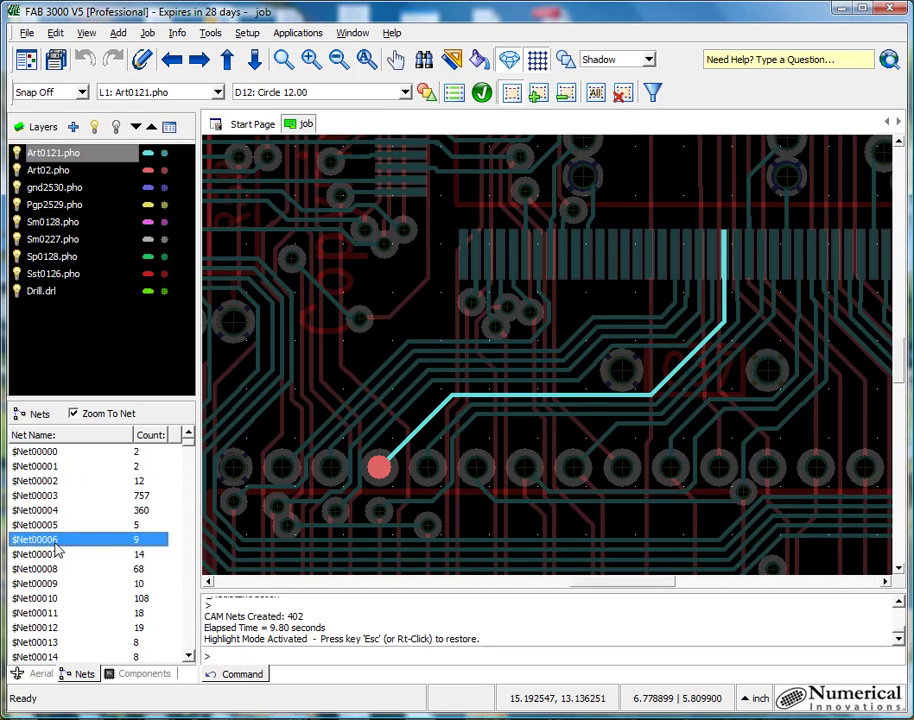
left_click(57, 555)
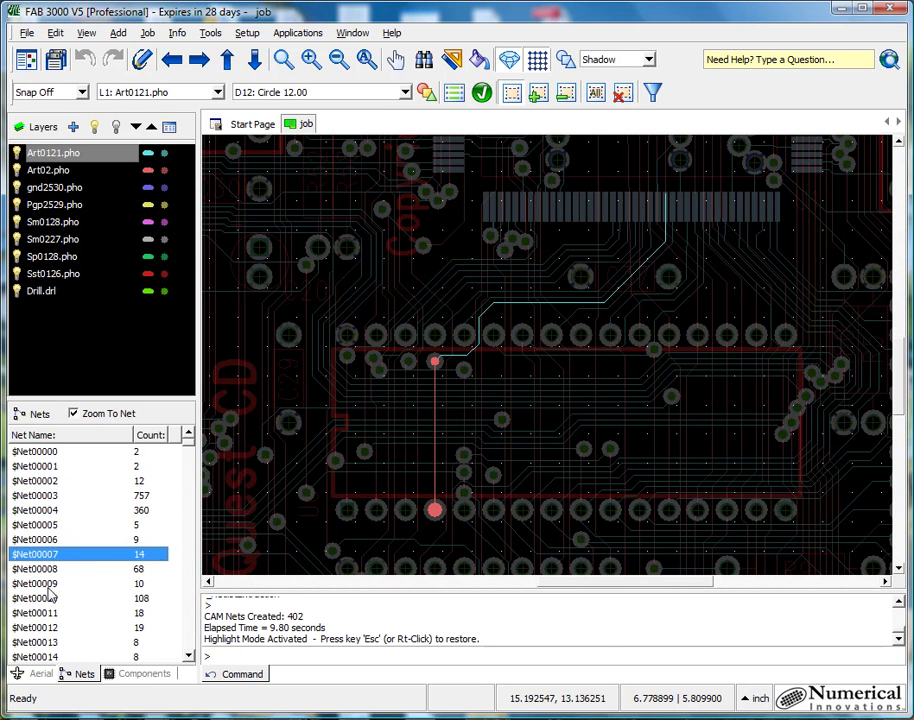
left_click(53, 597)
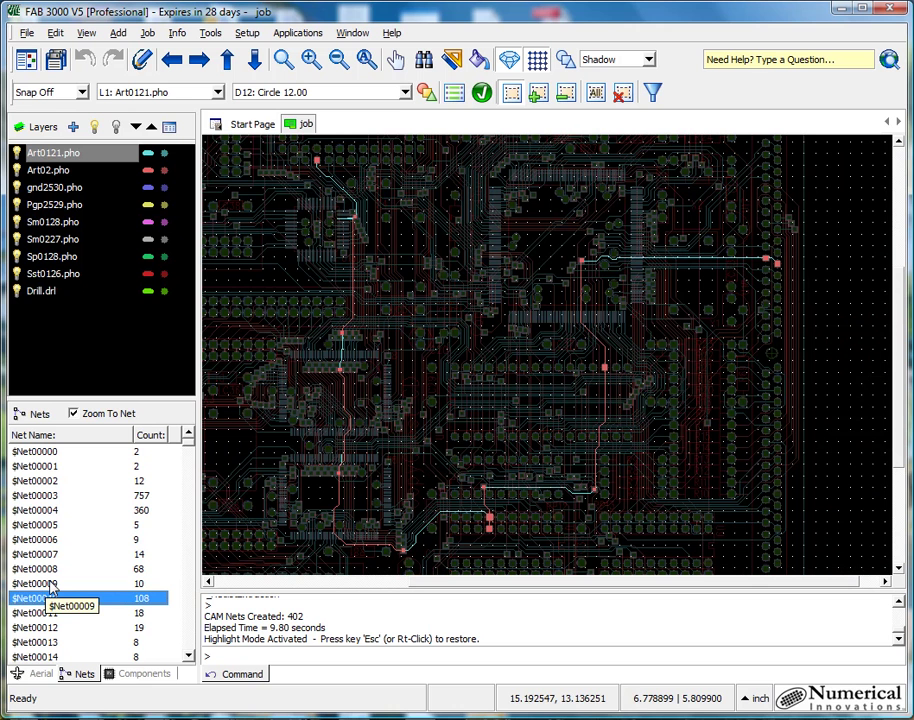
left_click(648, 60)
left_click(643, 108)
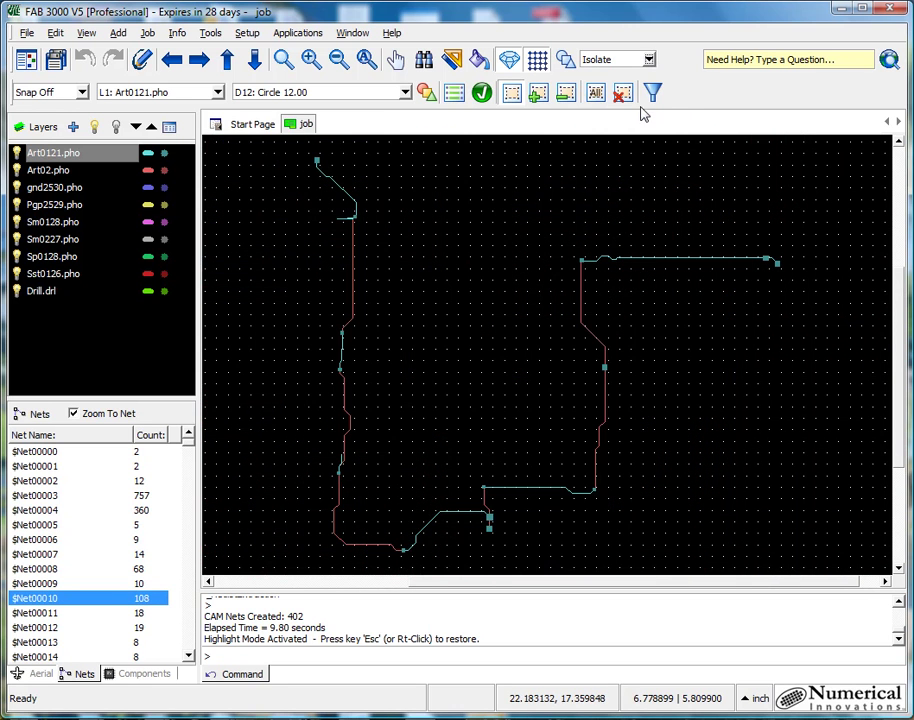
left_click(58, 614)
left_click(60, 626)
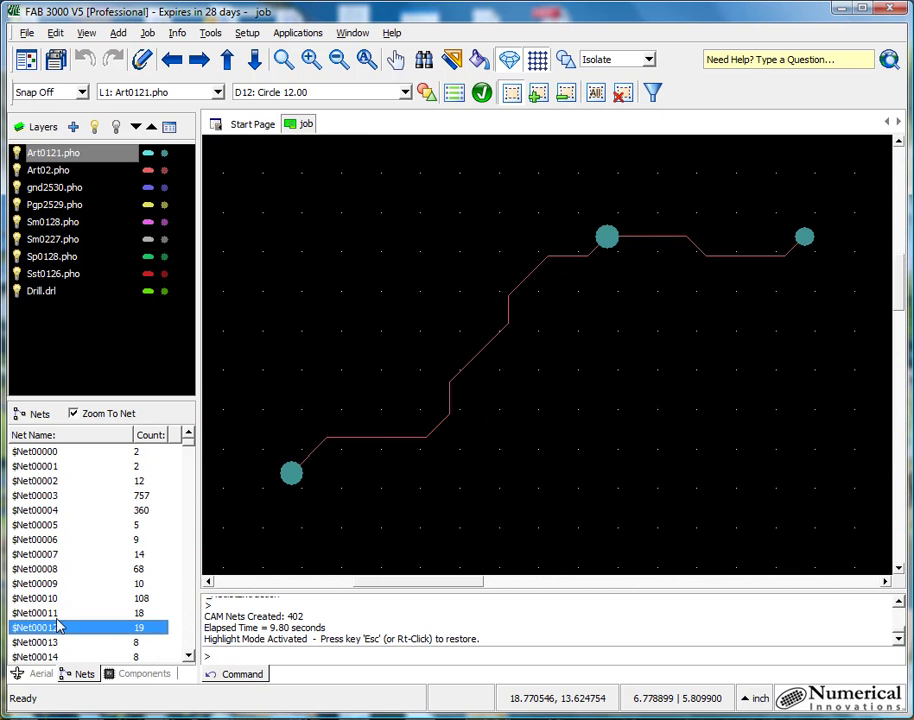
left_click(61, 584)
left_click(60, 569)
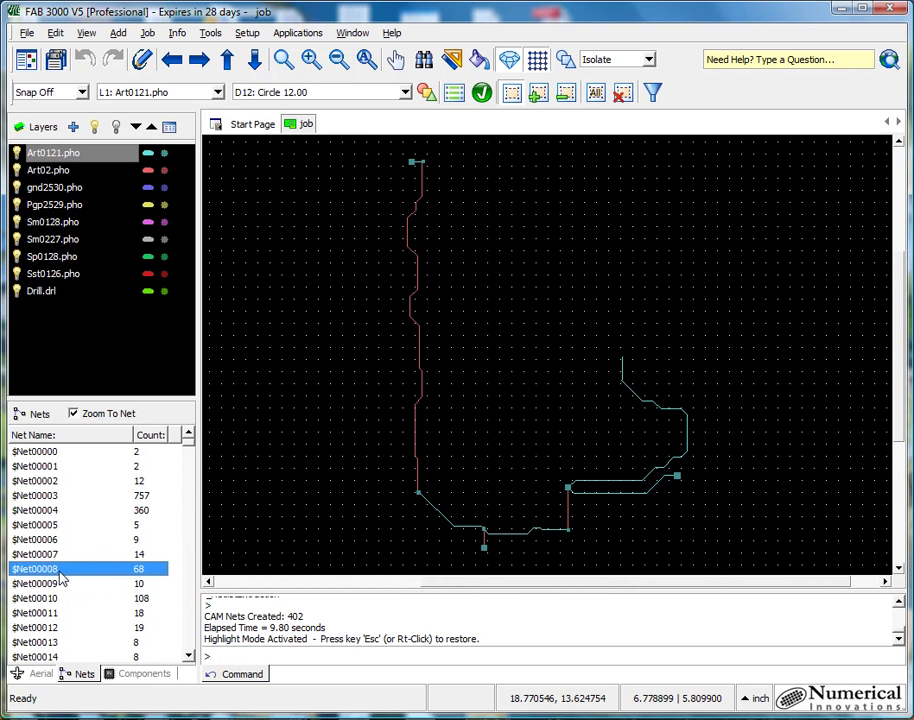
left_click(650, 60)
left_click(640, 76)
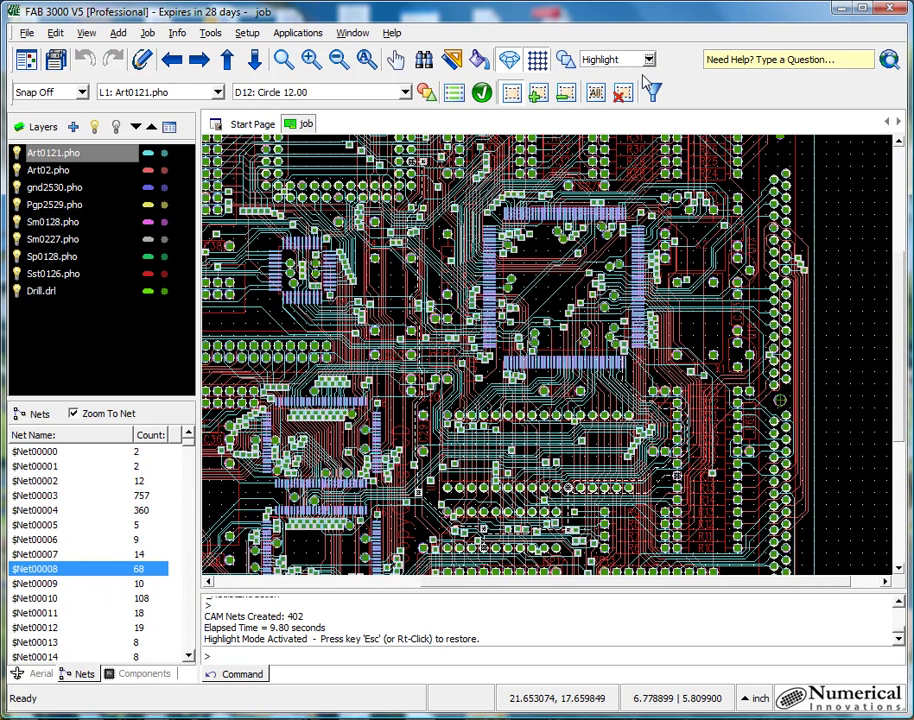
left_click(40, 539)
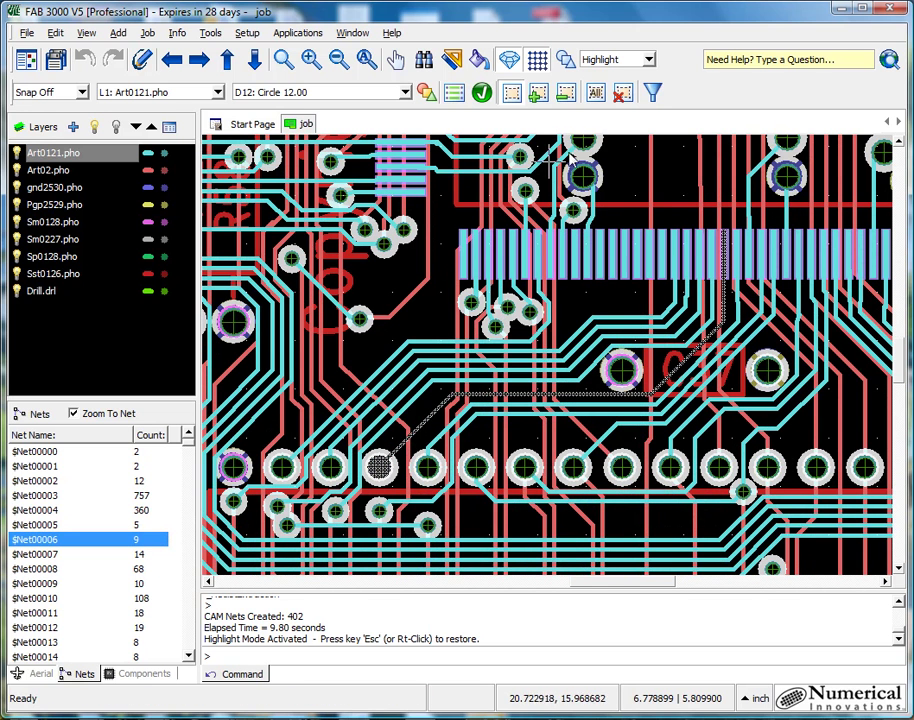
left_click(649, 59)
left_click(645, 89)
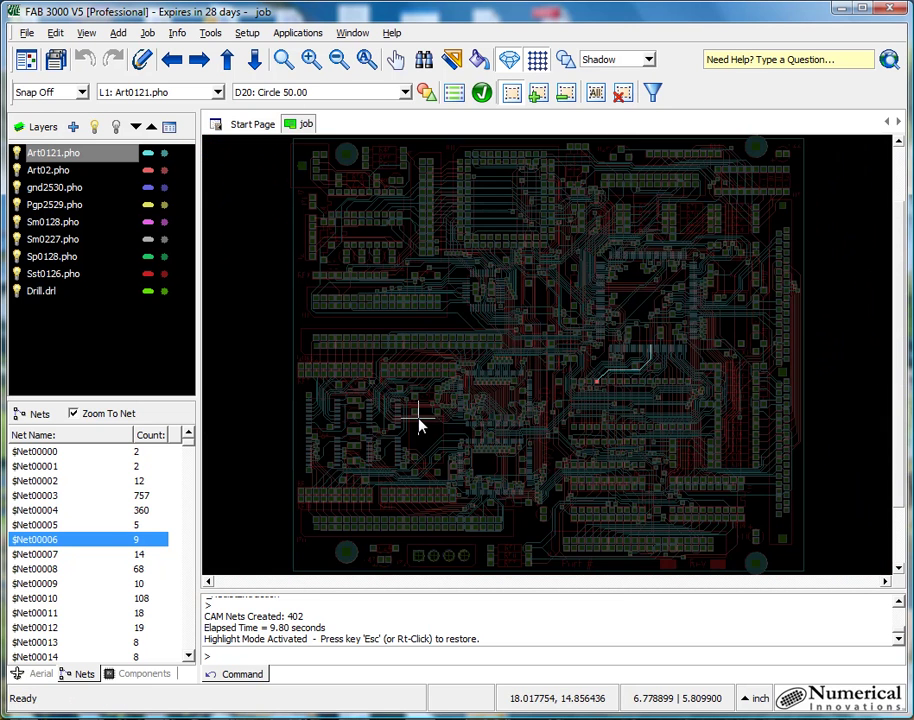
Clear the net highlight and start a Netlist (IPC-D-356/A) import
key("Escape")
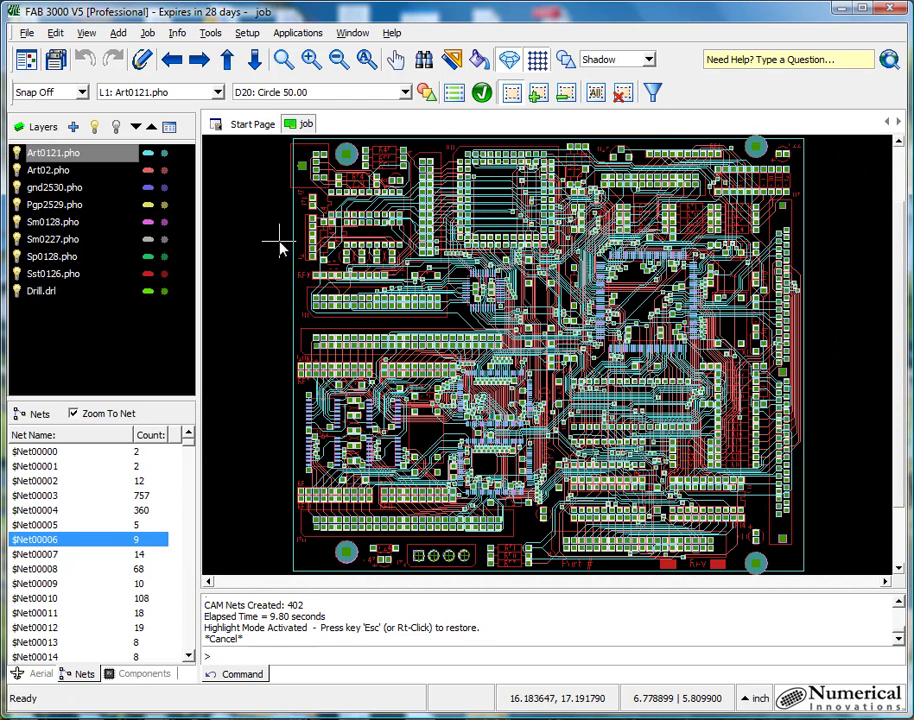
left_click(27, 34)
mouse_move(76, 141)
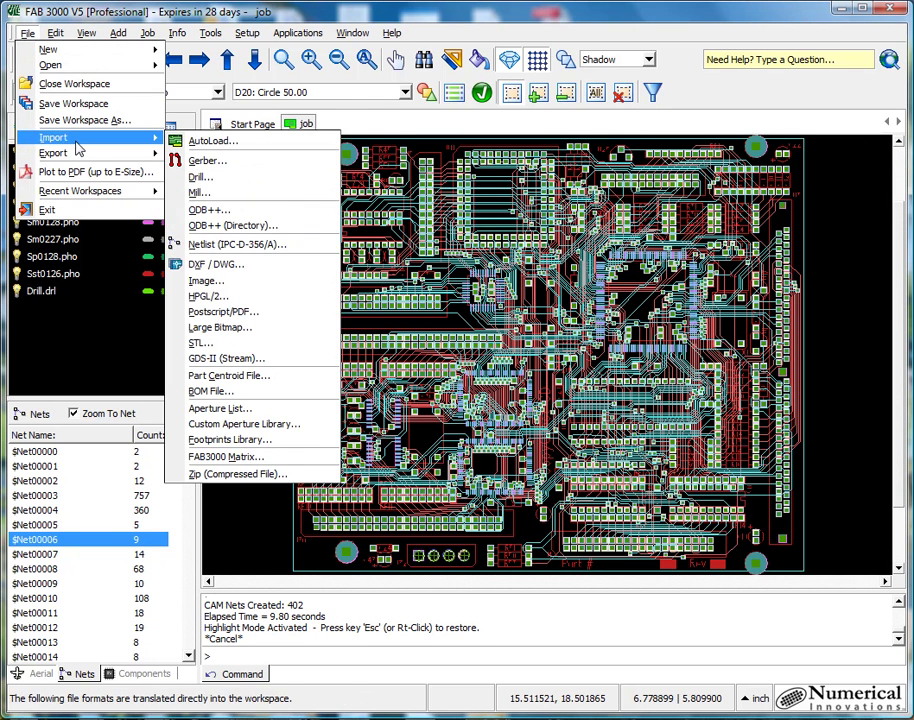
left_click(302, 246)
Import netlist.ipc from the 274X folder, loading 1388 test points
left_click(278, 298)
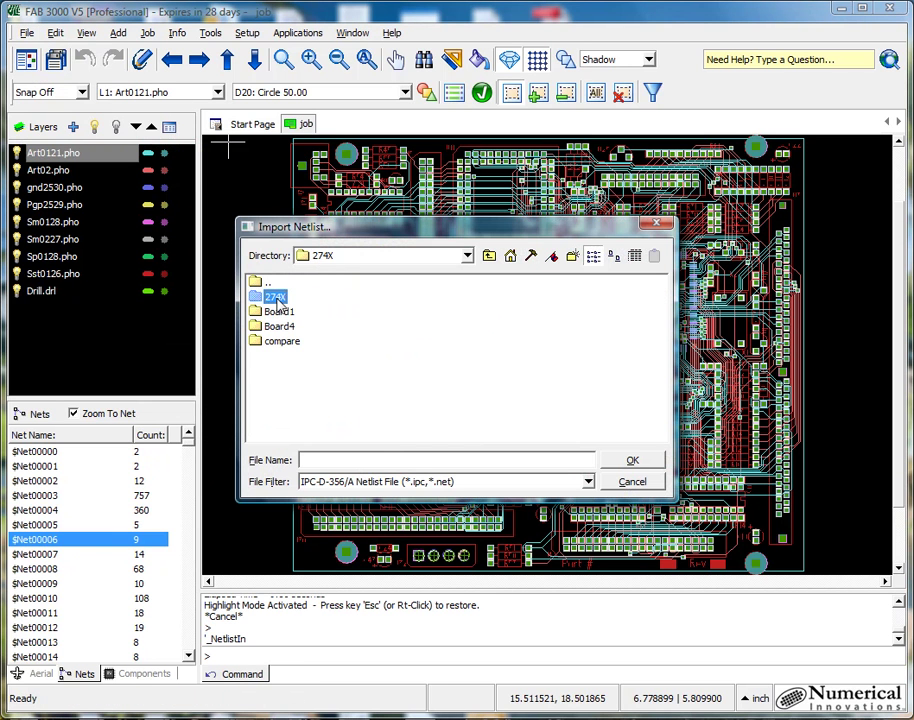
double_click(278, 298)
left_click(278, 298)
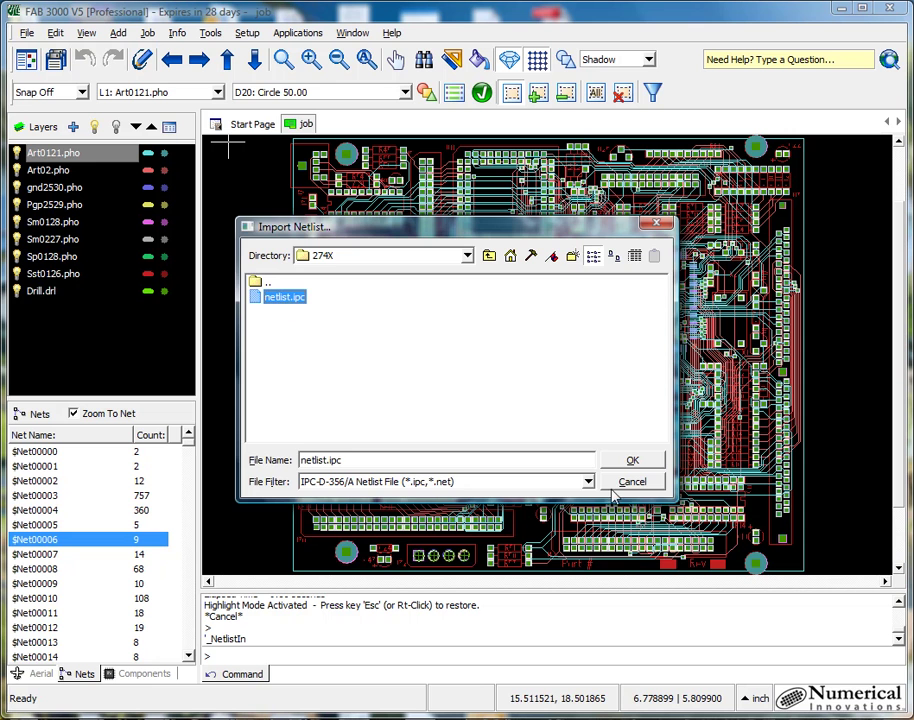
left_click(632, 462)
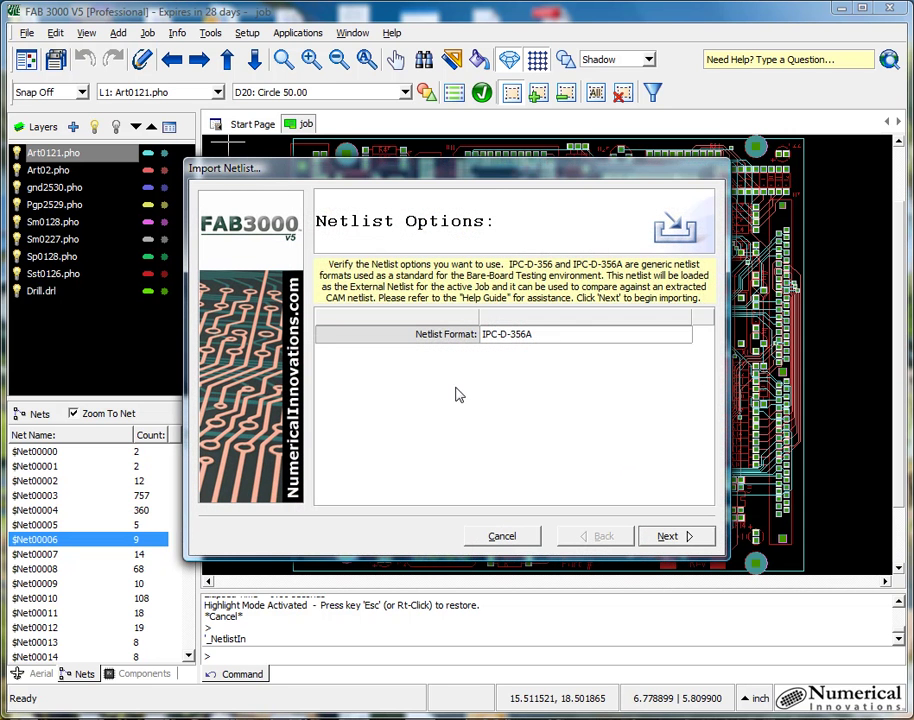
left_click(681, 539)
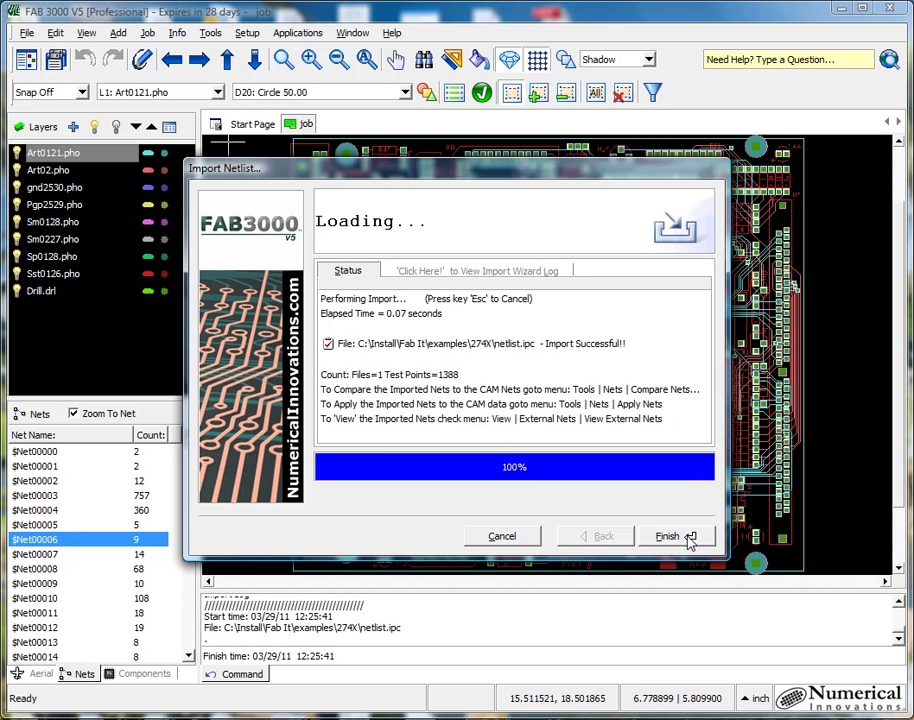
left_click(690, 539)
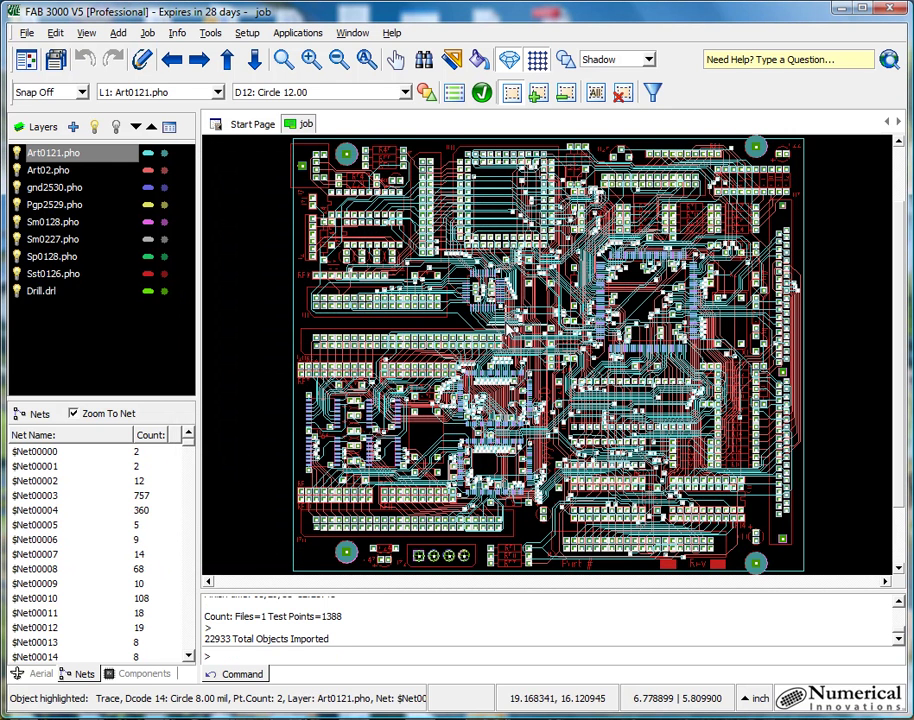
scroll(407, 296, "up", 3)
scroll(407, 296, "up", 2)
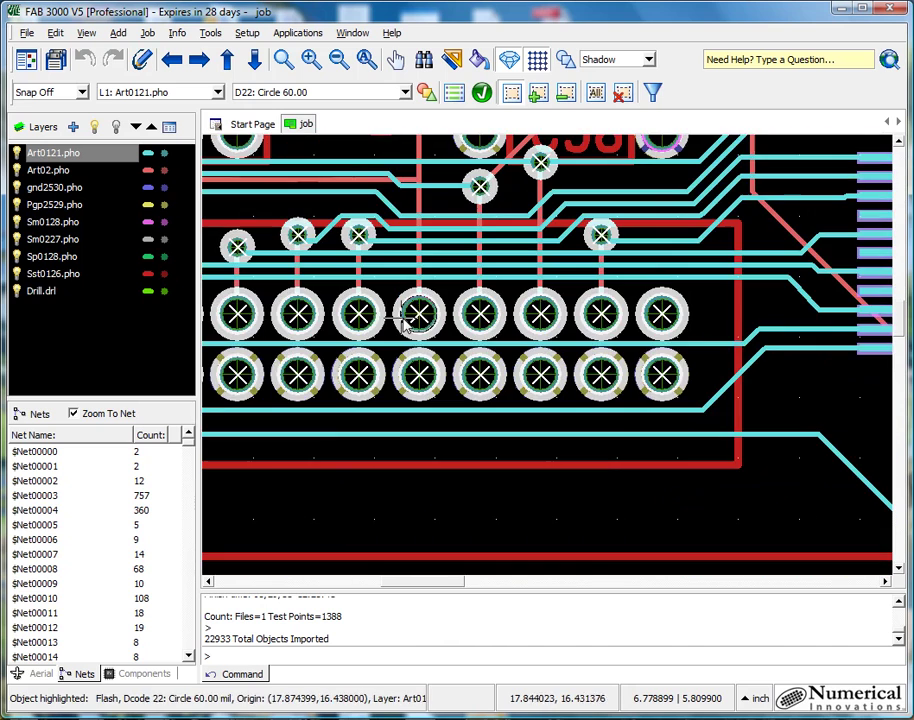
scroll(470, 320, "down", 2)
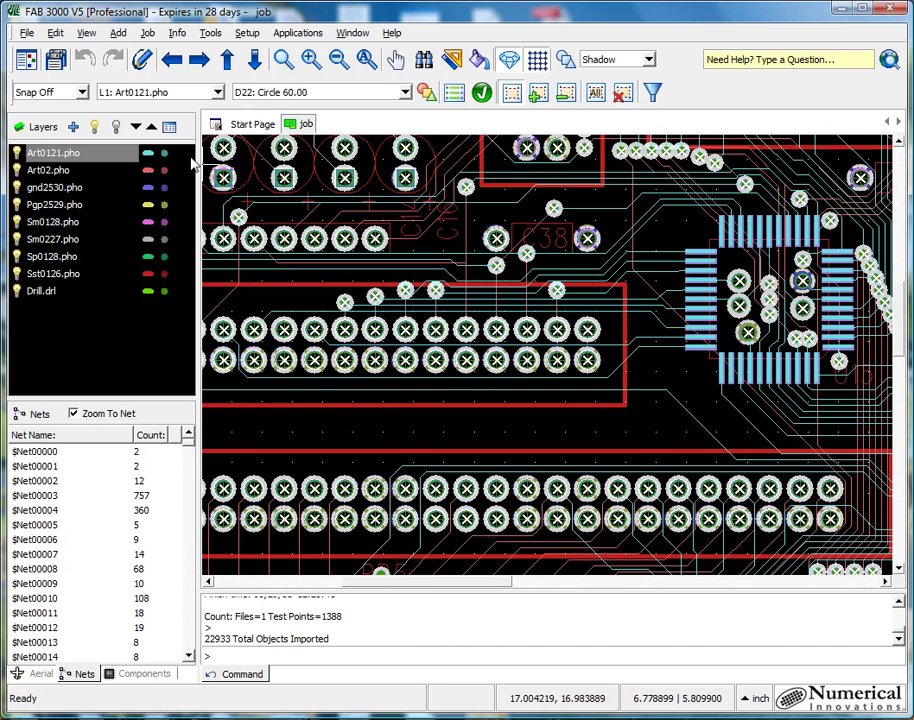
left_click(115, 127)
scroll(508, 300, "down", 2)
scroll(508, 300, "up", 6)
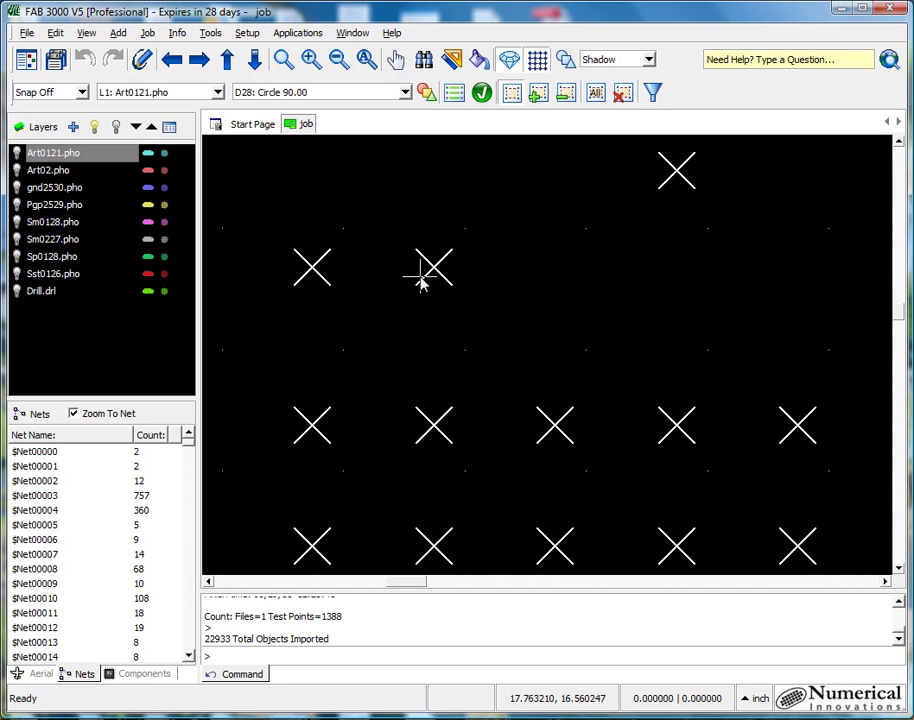
left_click(95, 126)
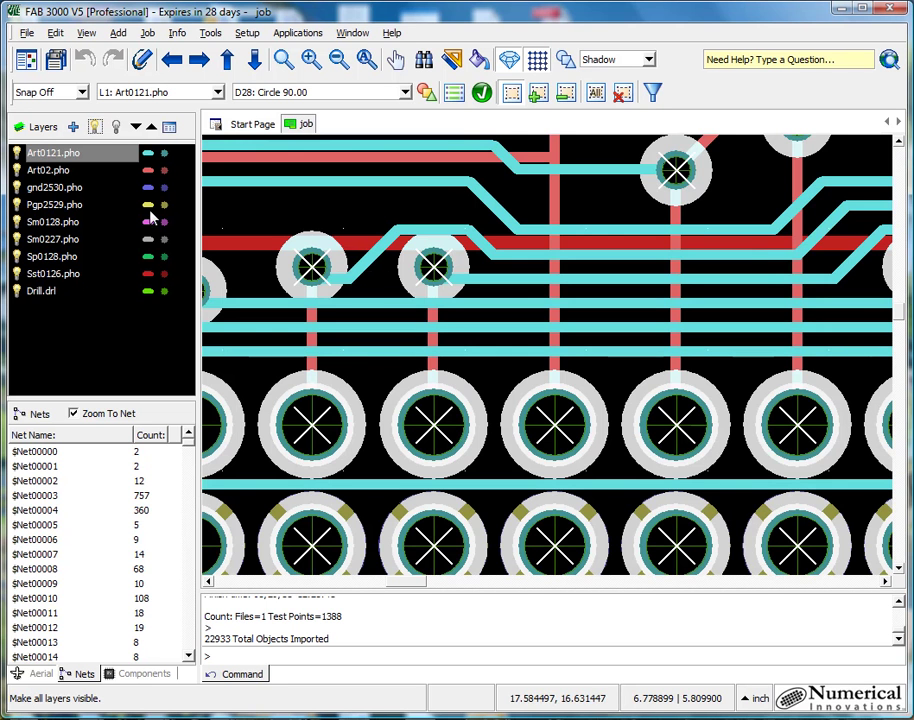
scroll(553, 425, "down", 2)
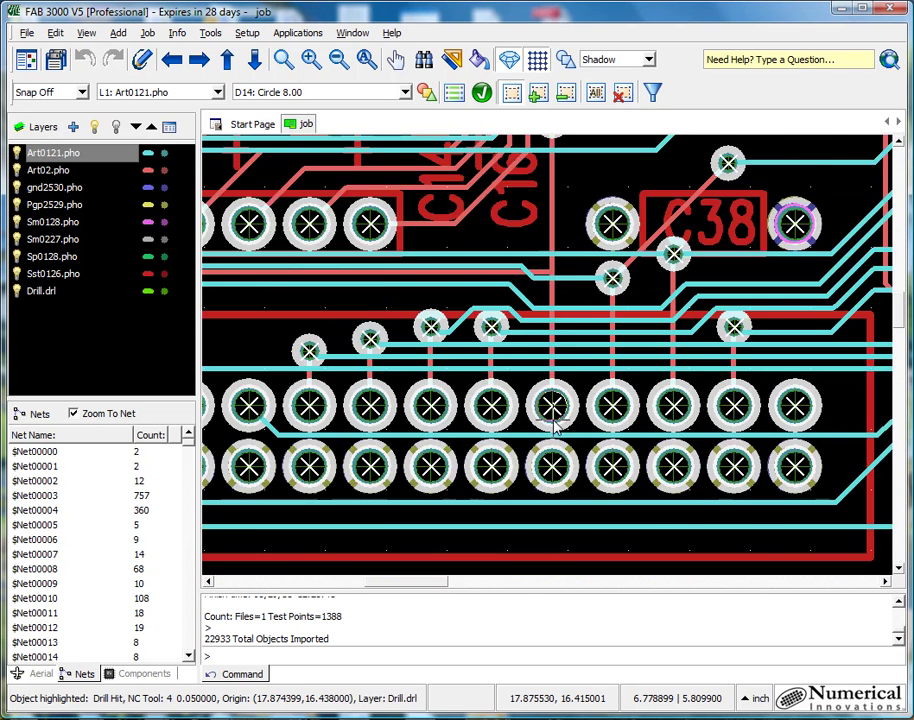
scroll(553, 425, "down", 3)
left_click(366, 60)
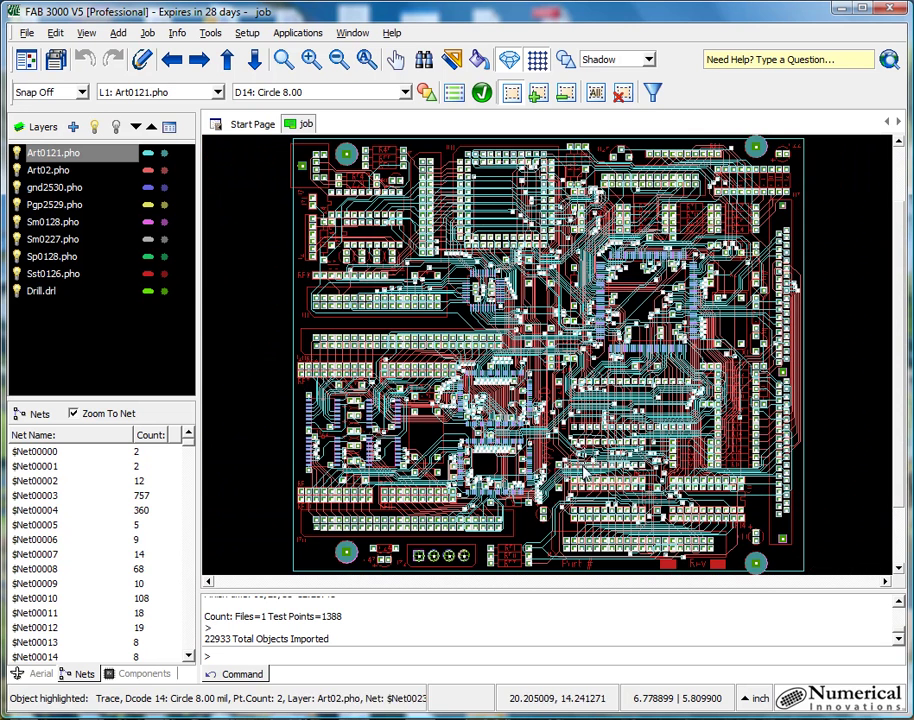
Run Tools > Nets > Compare Nets and confirm the 'No Compare Net errors' result
left_click(210, 35)
mouse_move(292, 89)
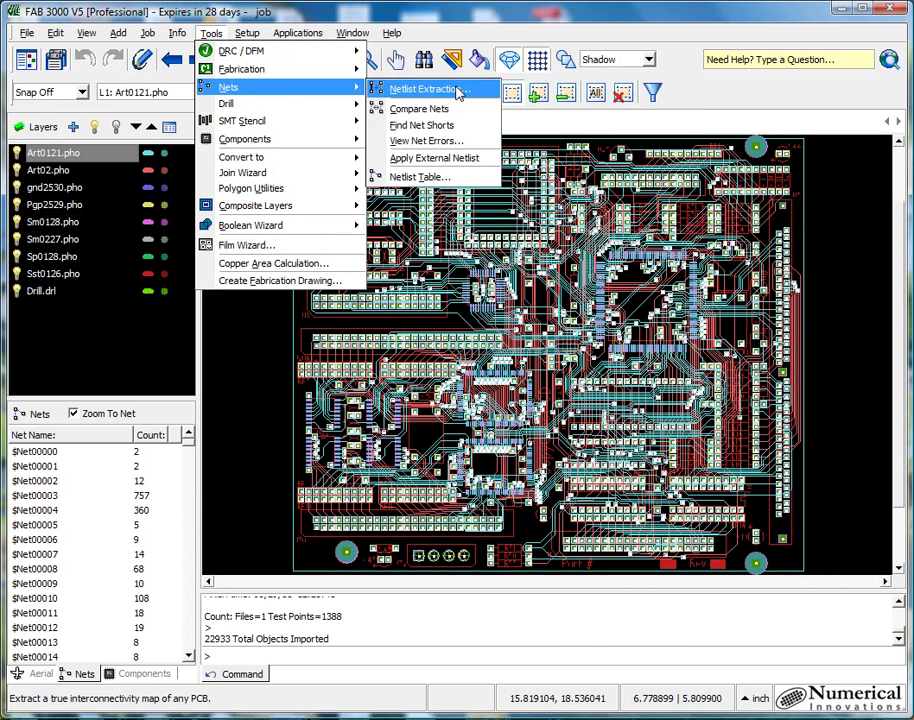
left_click(430, 110)
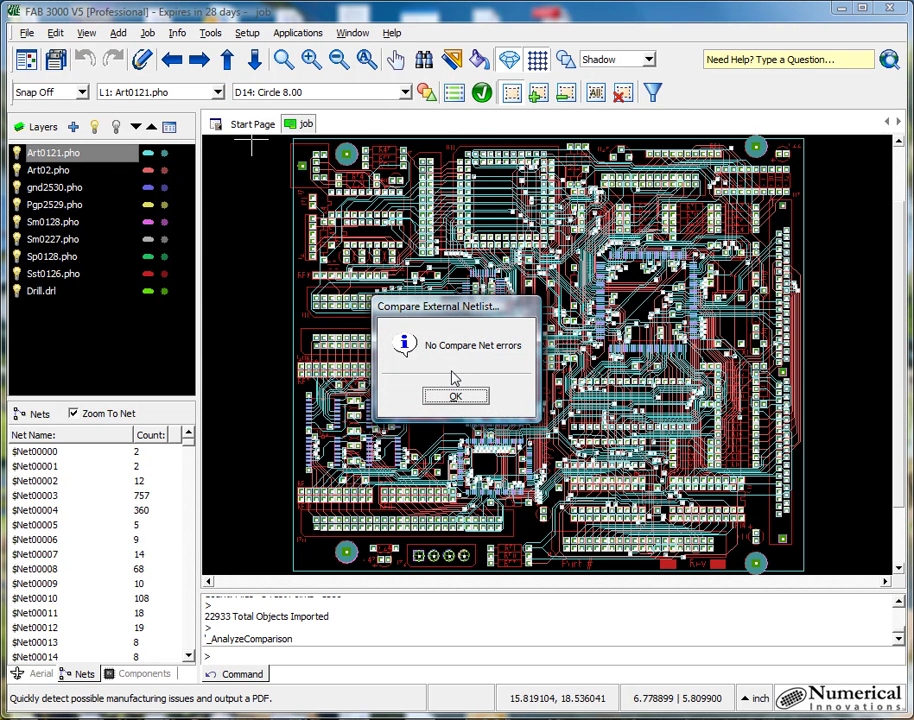
left_click(456, 398)
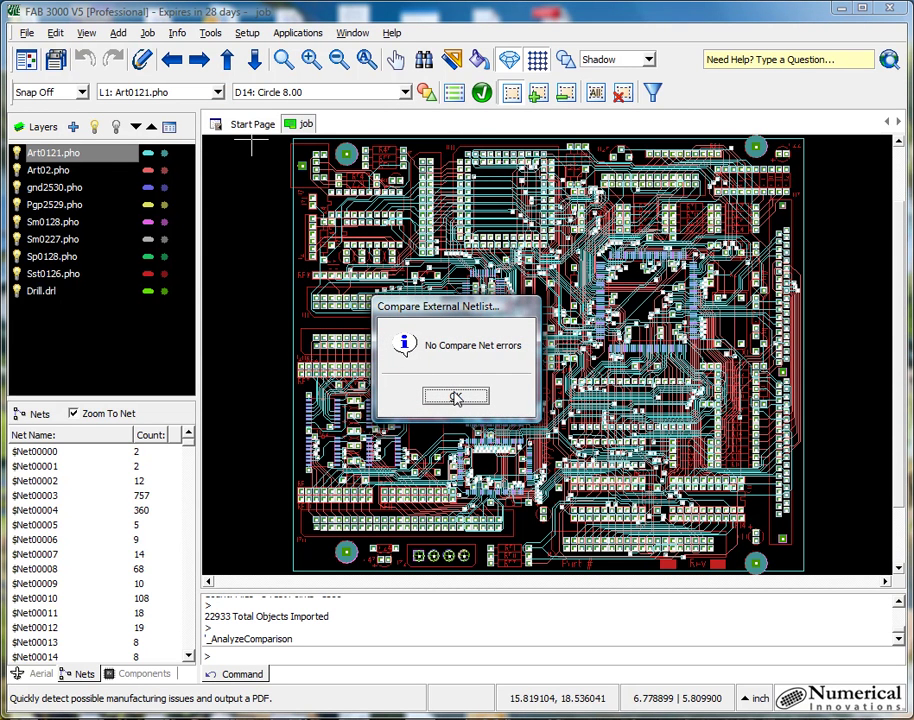